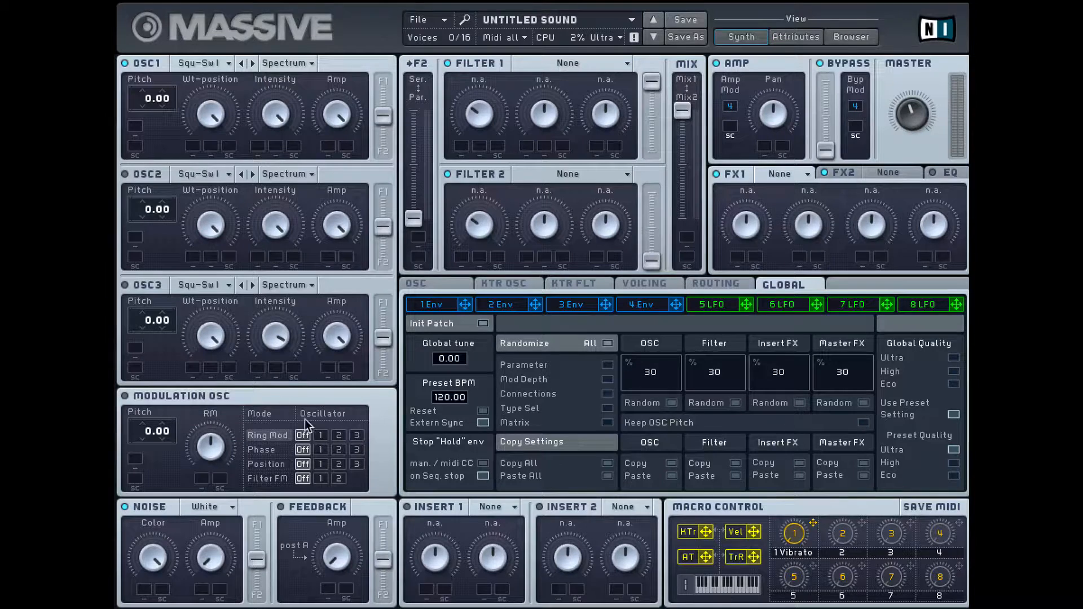
Enable the modulation oscillator and cycle its mode through Phase, Position and Filter FM, ending on Ring Mod.
{"action": "left_click", "coordinate": [125, 396]}
{"action": "left_click", "coordinate": [276, 455]}
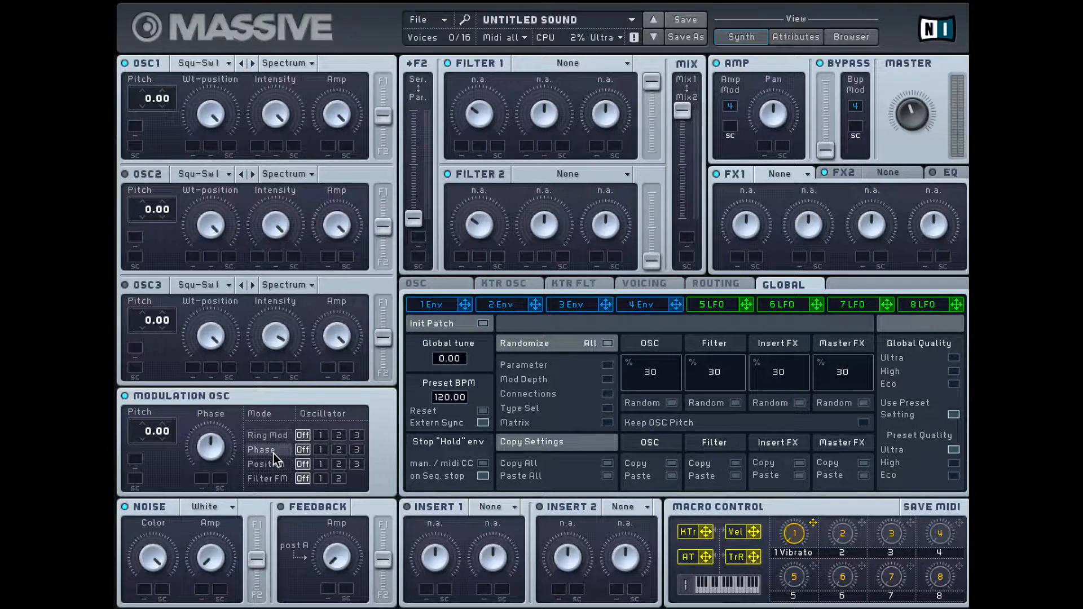
{"action": "left_click", "coordinate": [276, 464]}
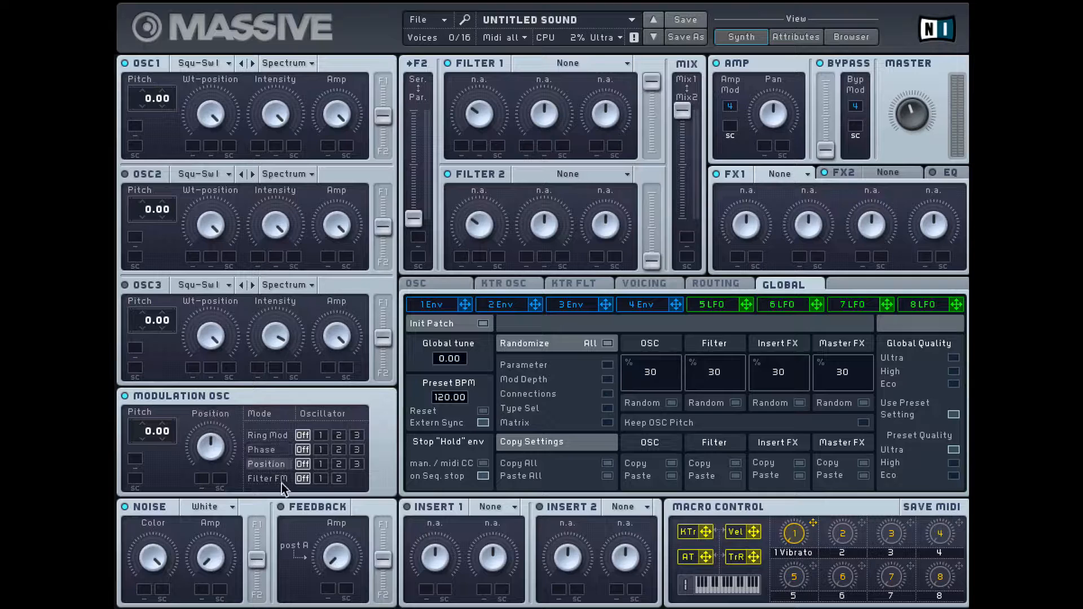
{"action": "left_click", "coordinate": [269, 479]}
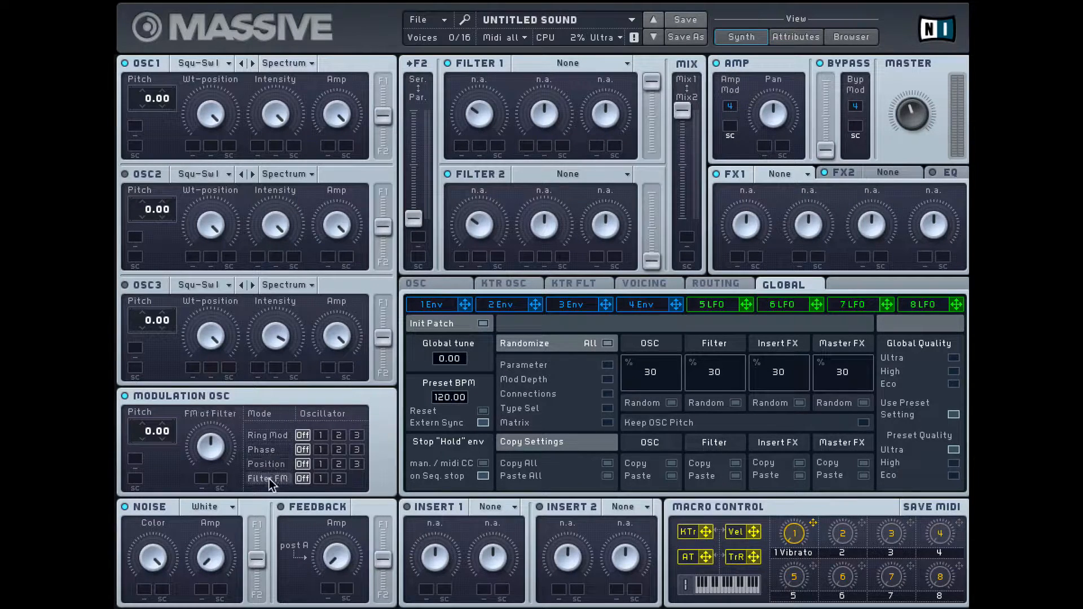
{"action": "left_click", "coordinate": [262, 437]}
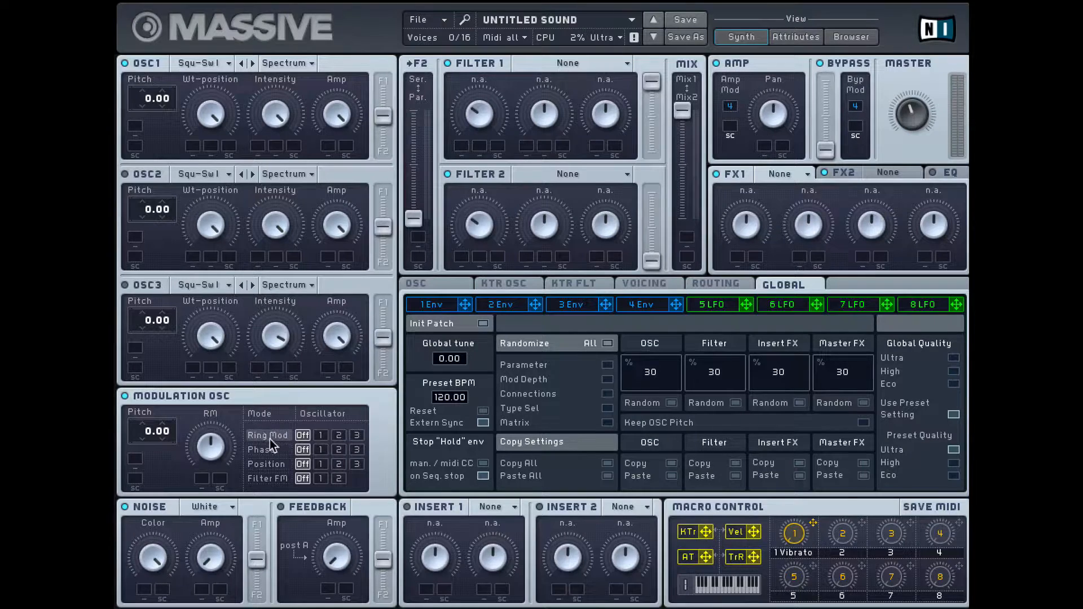
Assign ring modulation to oscillator 1 and set that oscillator's wavetable to Iron.
{"action": "left_click", "coordinate": [319, 434]}
{"action": "left_click", "coordinate": [306, 435]}
{"action": "left_click", "coordinate": [339, 435]}
{"action": "left_click", "coordinate": [357, 436]}
{"action": "left_click", "coordinate": [320, 435]}
{"action": "left_click", "coordinate": [225, 66]}
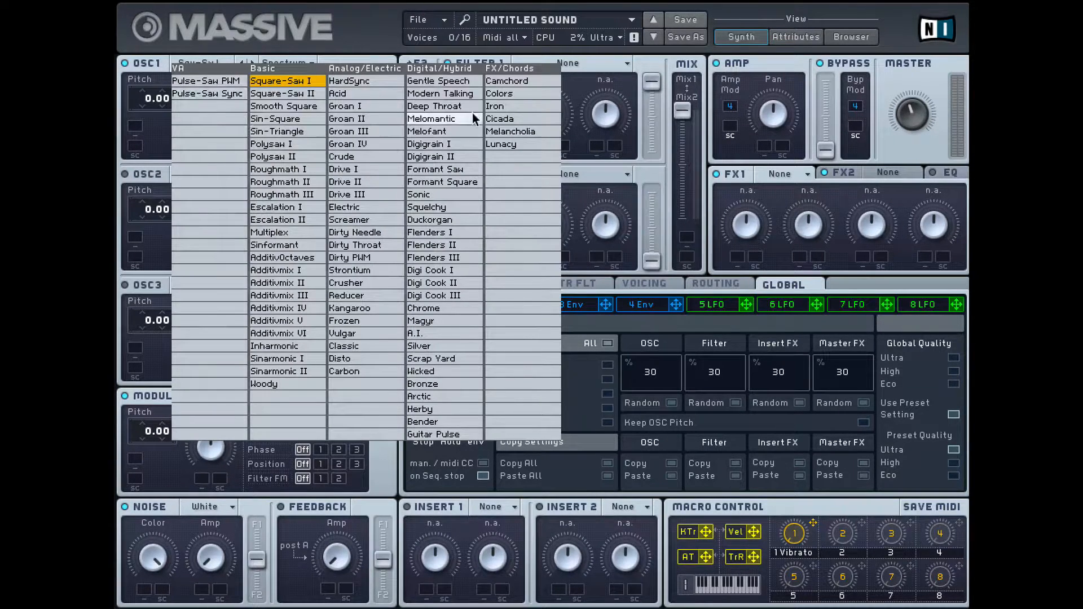
{"action": "left_click", "coordinate": [506, 106]}
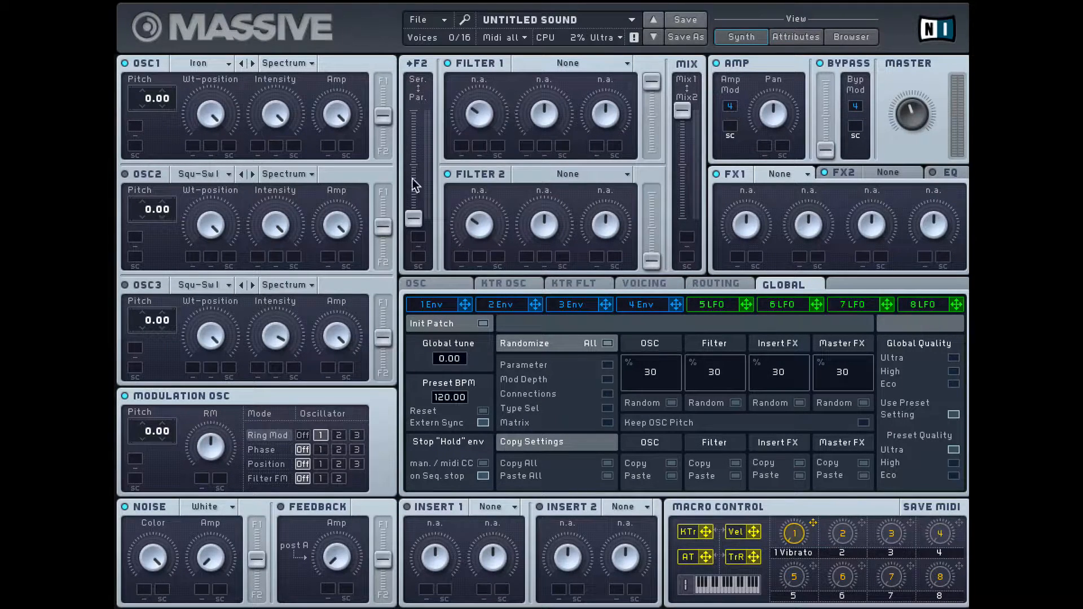
Audition ring modulation by toggling the modulation oscillator off and on and sweeping the RM amount, ending at minimum.
{"action": "left_click", "coordinate": [124, 396]}
{"action": "left_click", "coordinate": [125, 396]}
{"action": "left_click_drag", "start_coordinate": [210, 446], "coordinate": [224, 577]}
{"action": "left_click_drag", "start_coordinate": [222, 430], "coordinate": [215, 570]}
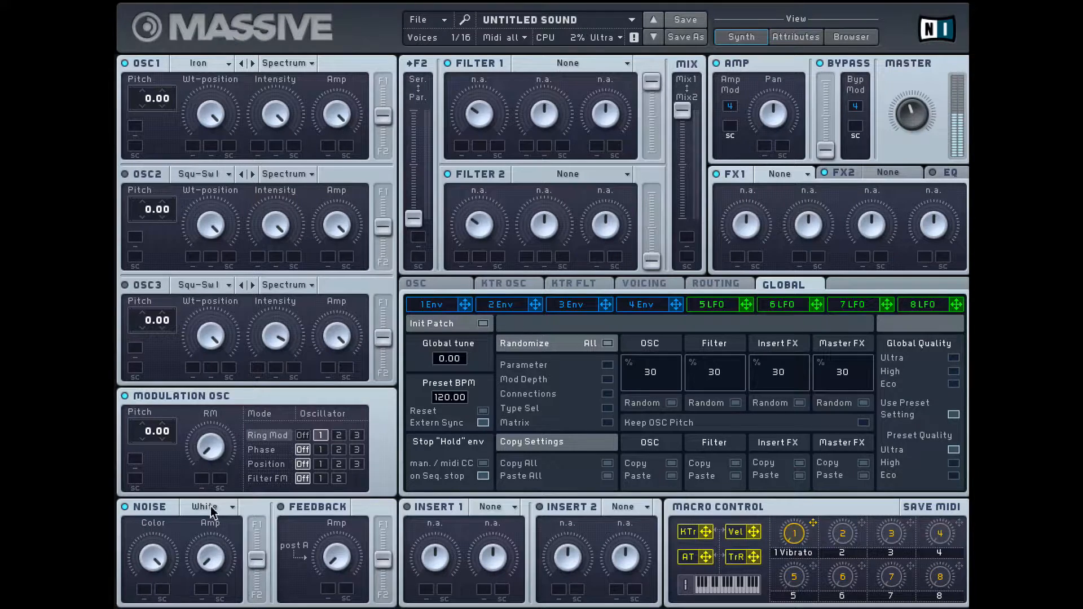
{"action": "left_click_drag", "start_coordinate": [205, 455], "coordinate": [214, 330]}
{"action": "left_click_drag", "start_coordinate": [218, 288], "coordinate": [228, 564]}
{"action": "left_click_drag", "start_coordinate": [148, 436], "coordinate": [147, 411]}
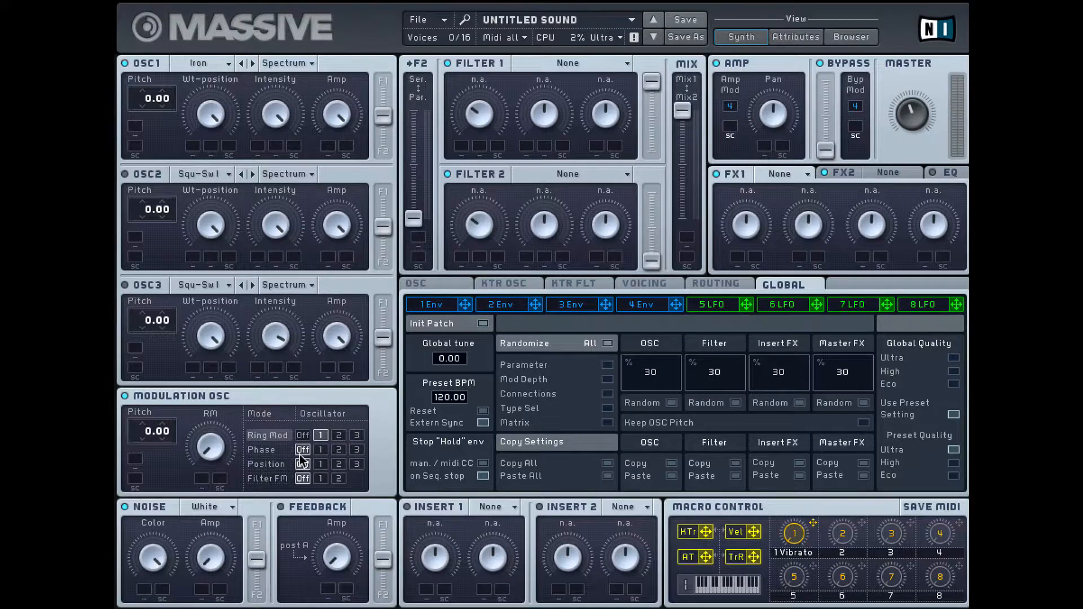
Turn ring modulation off and apply phase modulation to oscillator 1, with the phase amount turned down to minimum.
{"action": "left_click", "coordinate": [295, 435]}
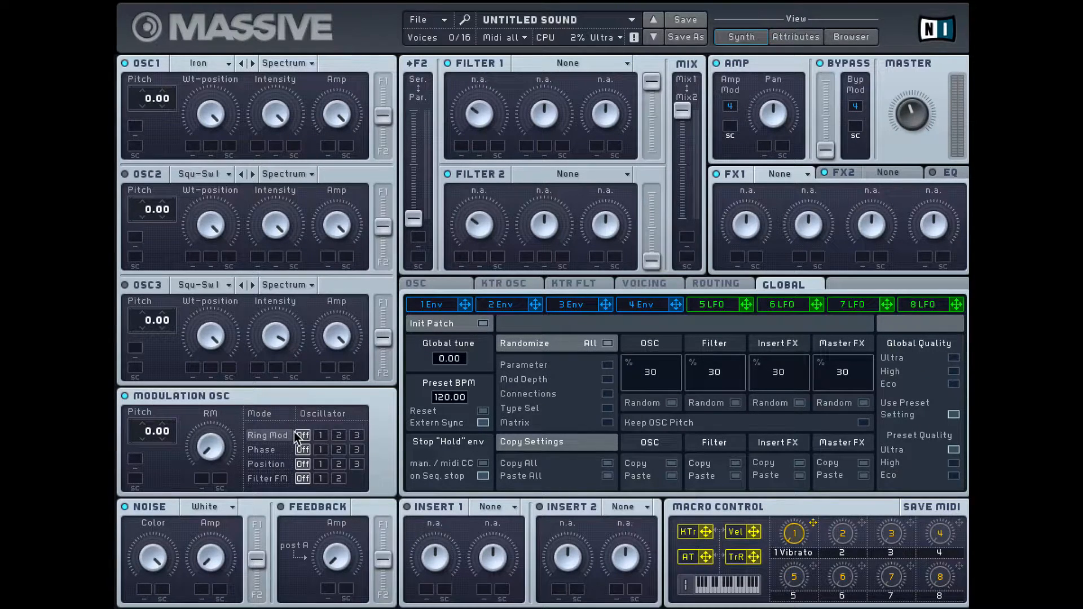
{"action": "left_click", "coordinate": [272, 451]}
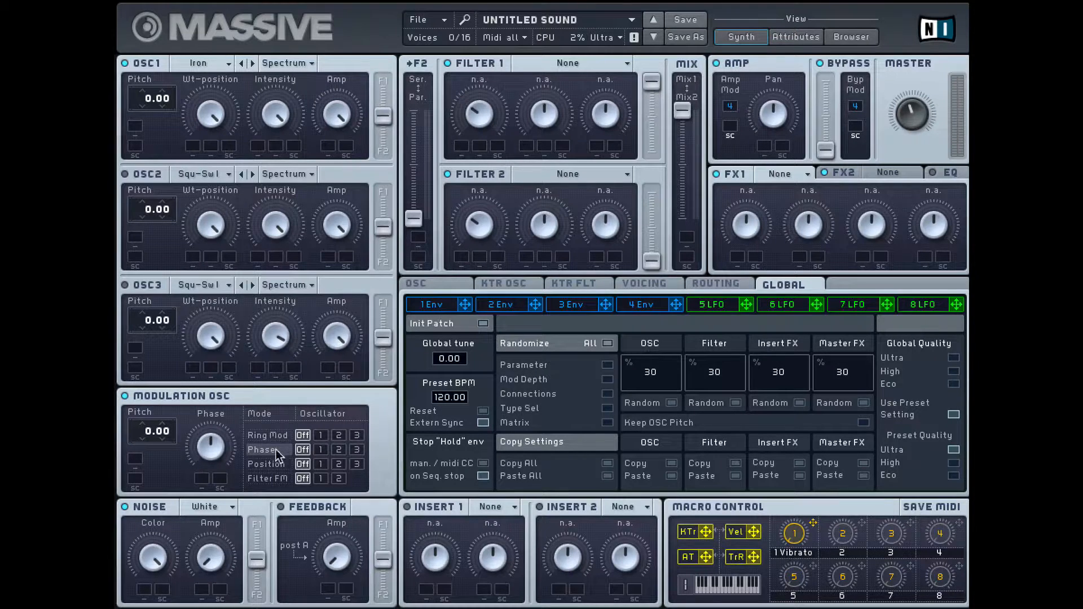
{"action": "left_click_drag", "start_coordinate": [202, 443], "coordinate": [209, 553]}
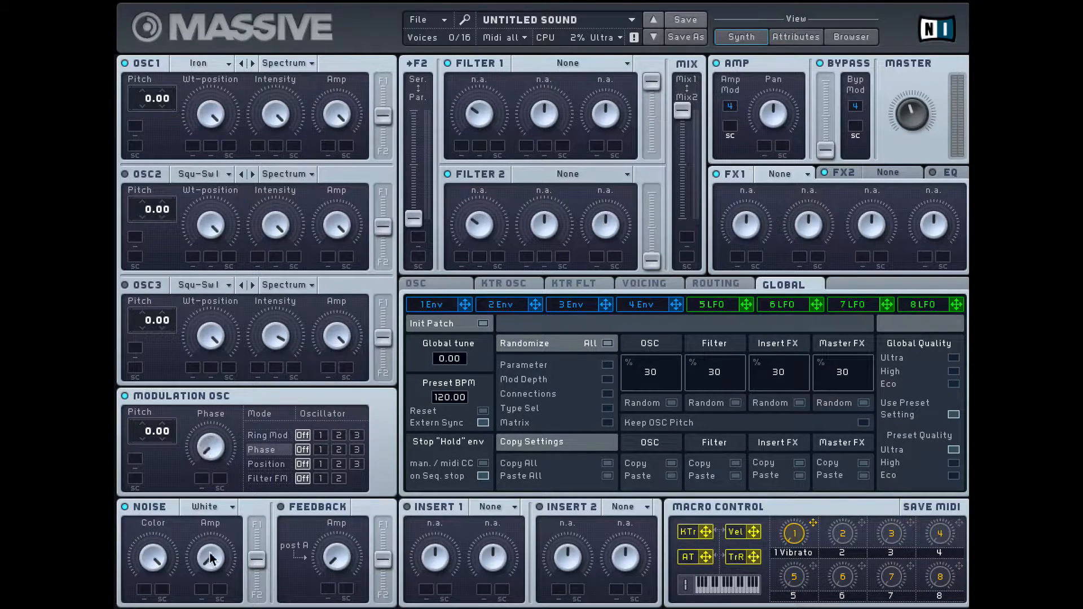
{"action": "left_click", "coordinate": [320, 451]}
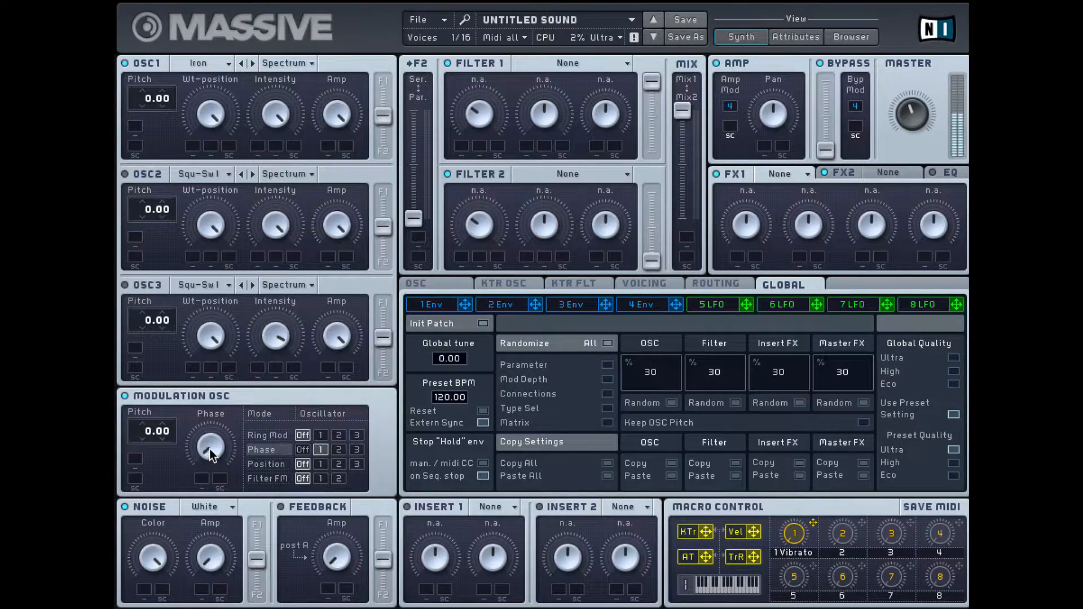
{"action": "mouse_move", "coordinate": [209, 454]}
{"action": "left_mouse_down"}
{"action": "mouse_move", "coordinate": [212, 426]}
{"action": "mouse_move", "coordinate": [220, 454]}
{"action": "left_mouse_up"}
Set oscillator 1's wavetable to Square-Saw II and sweep the phase modulation amount up and back down to minimum.
{"action": "left_click", "coordinate": [218, 63]}
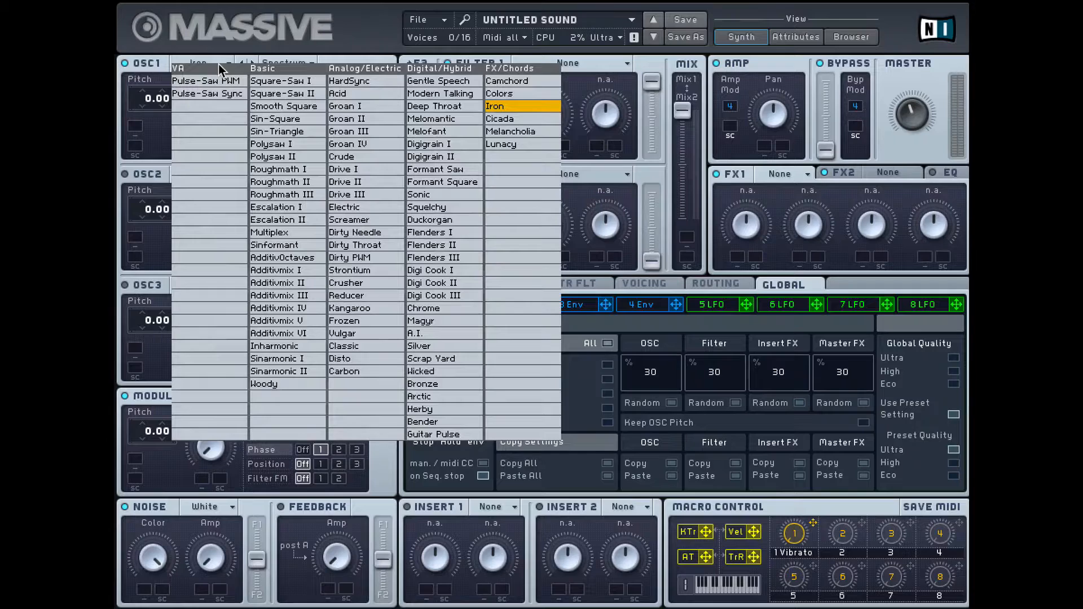
{"action": "left_click", "coordinate": [279, 91]}
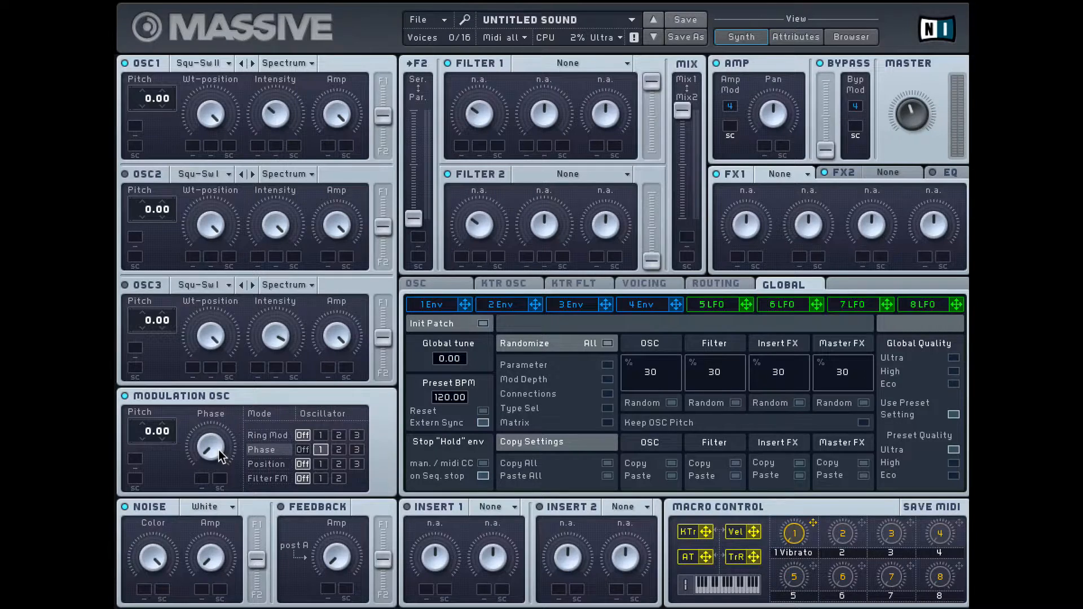
{"action": "left_click_drag", "start_coordinate": [218, 449], "coordinate": [247, 438]}
{"action": "left_click_drag", "start_coordinate": [214, 442], "coordinate": [214, 385]}
{"action": "left_click_drag", "start_coordinate": [209, 425], "coordinate": [225, 547]}
Turn phase modulation off and apply position modulation to oscillator 1, with the position amount at minimum.
{"action": "left_click", "coordinate": [302, 450]}
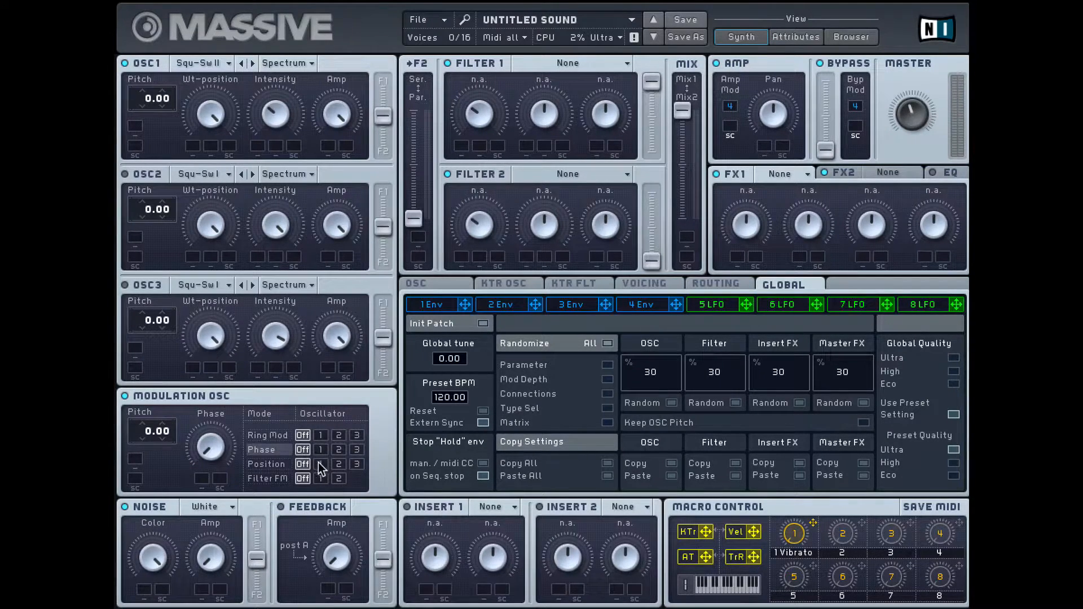
{"action": "left_click", "coordinate": [319, 464]}
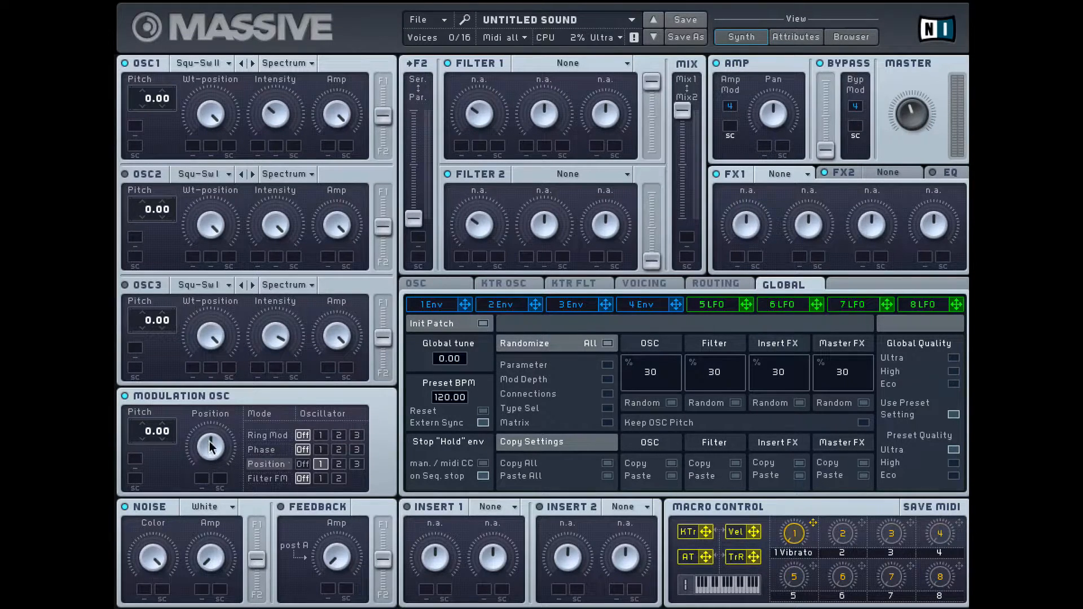
{"action": "left_click_drag", "start_coordinate": [223, 451], "coordinate": [218, 543]}
Set oscillator 1's wavetable to Roughmath I and sweep its position modulation amount up and down.
{"action": "left_click", "coordinate": [205, 65]}
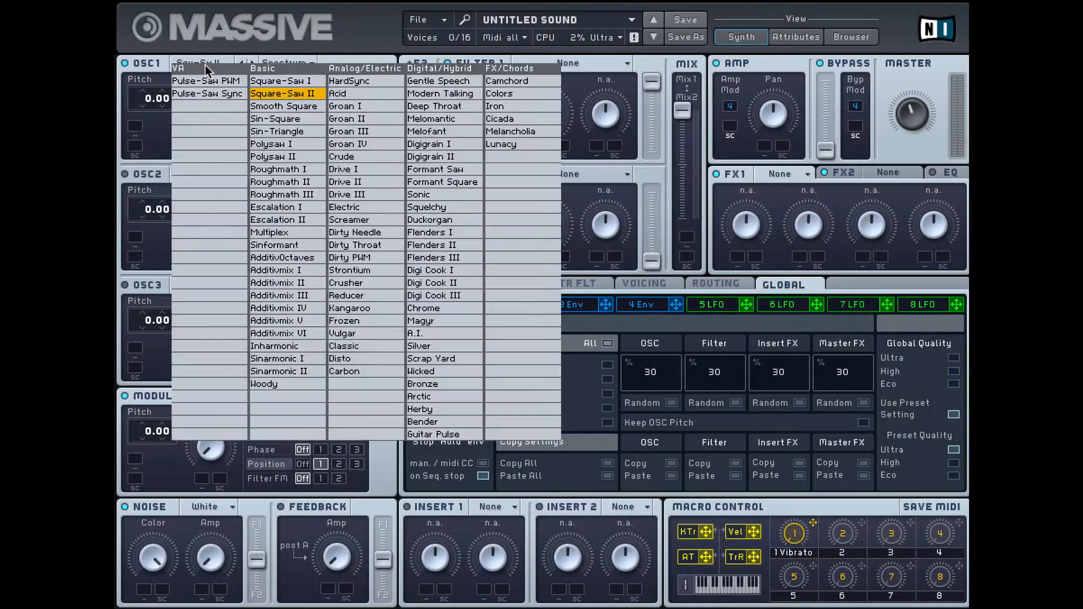
{"action": "left_click", "coordinate": [277, 169]}
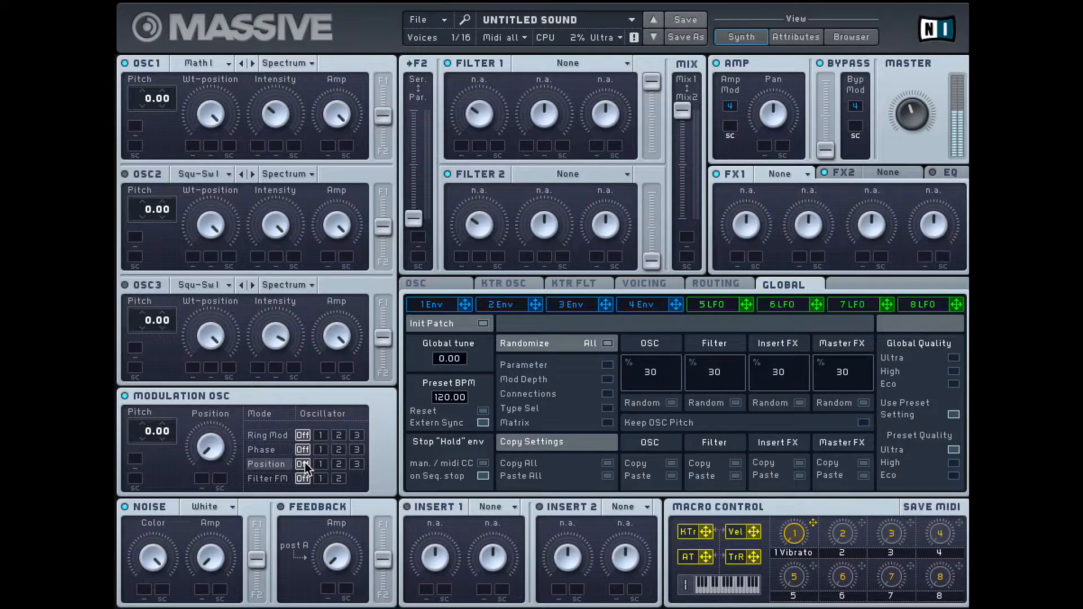
{"action": "left_click", "coordinate": [320, 464]}
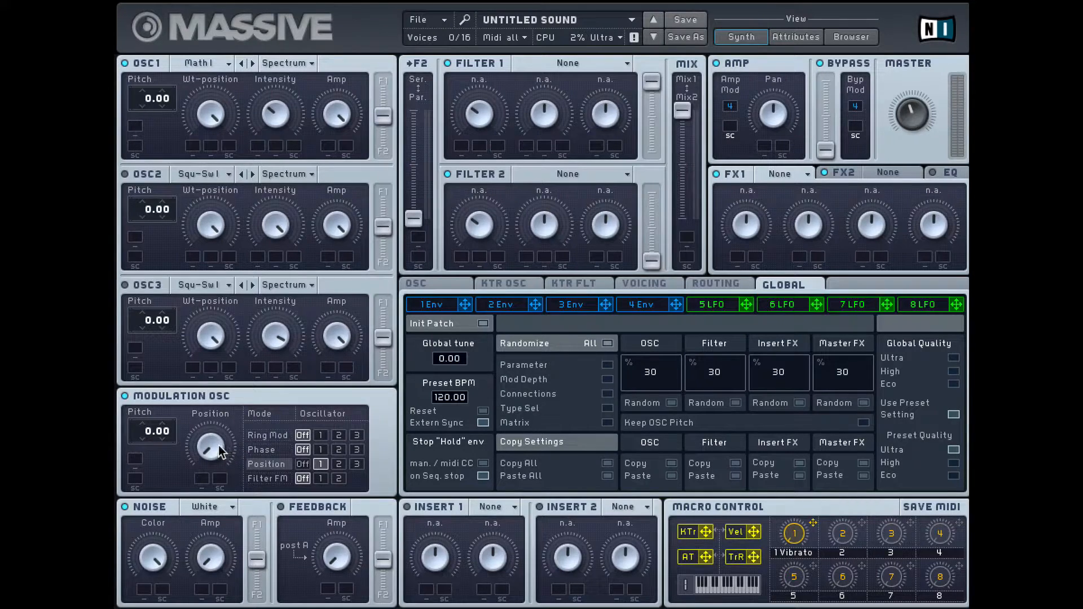
{"action": "left_click_drag", "start_coordinate": [209, 451], "coordinate": [209, 411]}
{"action": "left_click_drag", "start_coordinate": [212, 441], "coordinate": [233, 540]}
{"action": "left_click_drag", "start_coordinate": [219, 428], "coordinate": [247, 484]}
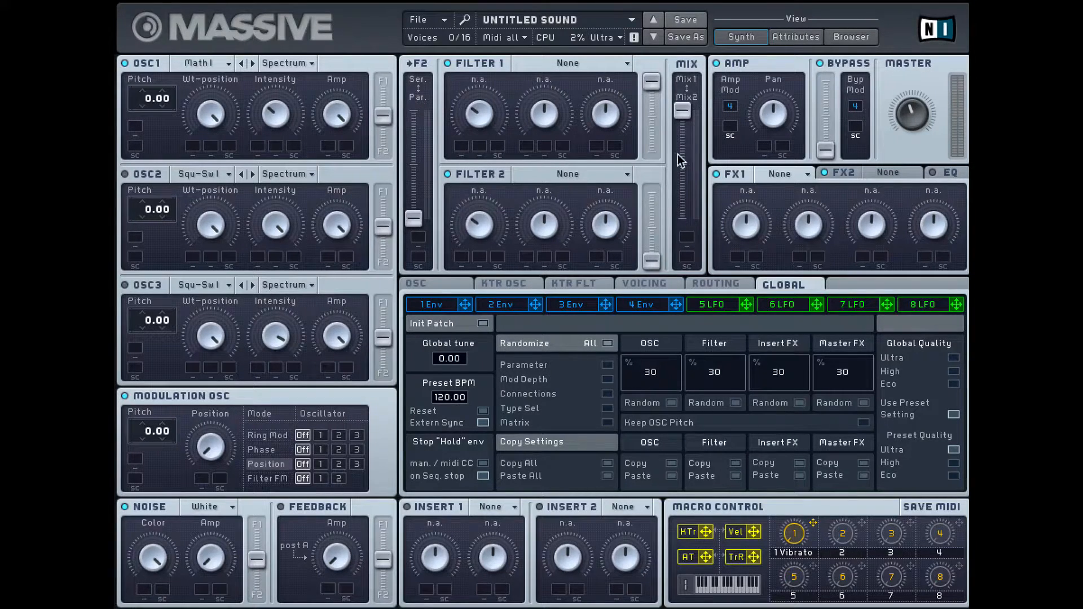
Assign Filter FM modulation to filter 1 and turn its amount down to minimum.
{"action": "left_click", "coordinate": [338, 478]}
{"action": "left_click", "coordinate": [321, 478]}
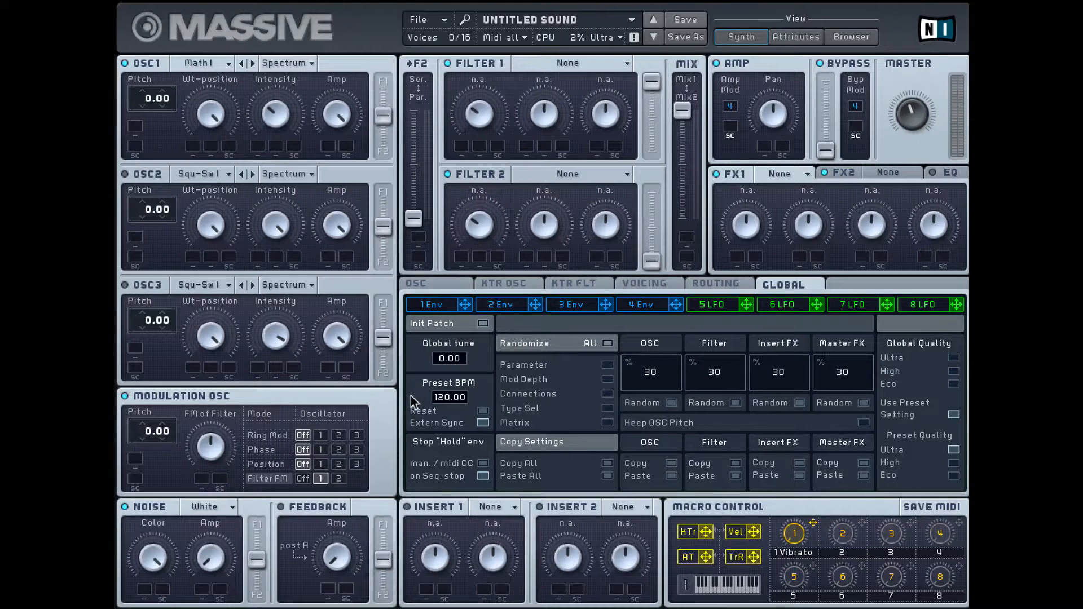
{"action": "left_click_drag", "start_coordinate": [218, 439], "coordinate": [217, 586]}
Set Filter 1 to Lowpass 4 and raise its cutoff.
{"action": "left_click", "coordinate": [602, 61]}
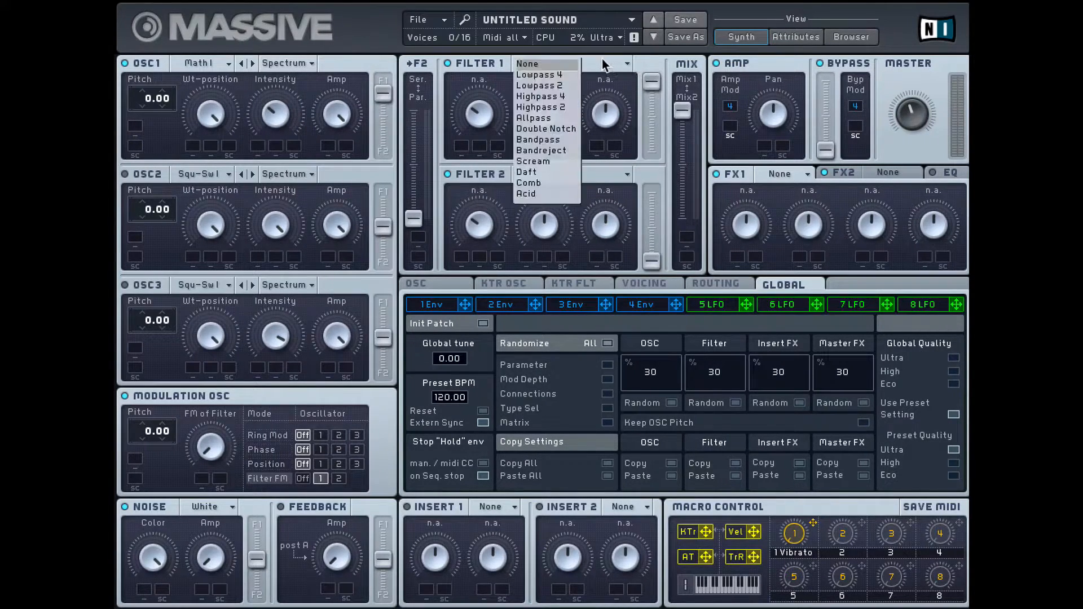
{"action": "left_click", "coordinate": [532, 75]}
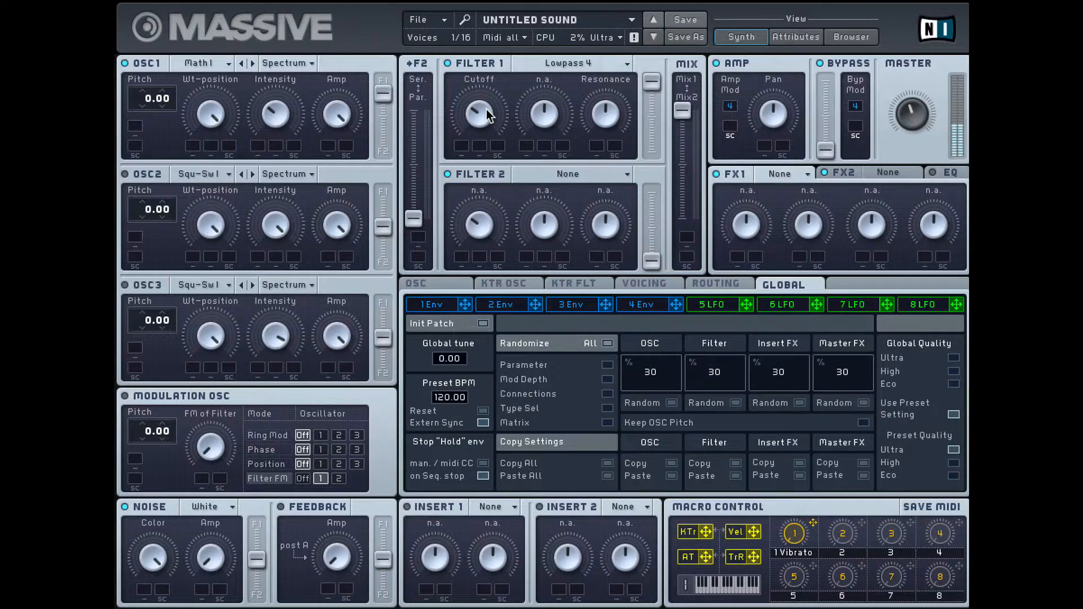
{"action": "left_click_drag", "start_coordinate": [486, 109], "coordinate": [490, 35]}
{"action": "left_click", "coordinate": [588, 66]}
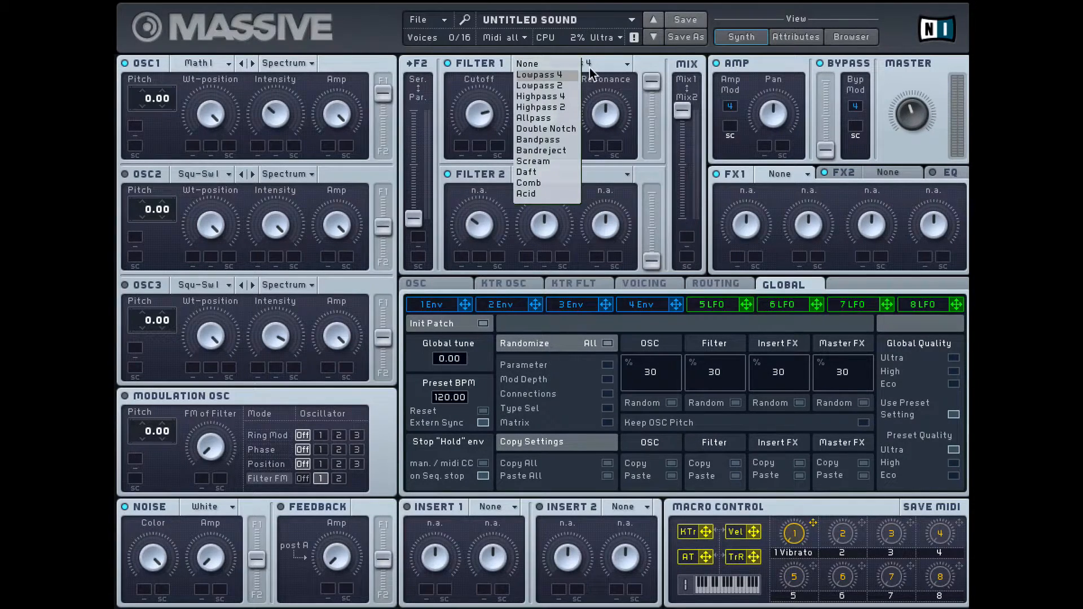
{"action": "left_click", "coordinate": [542, 73]}
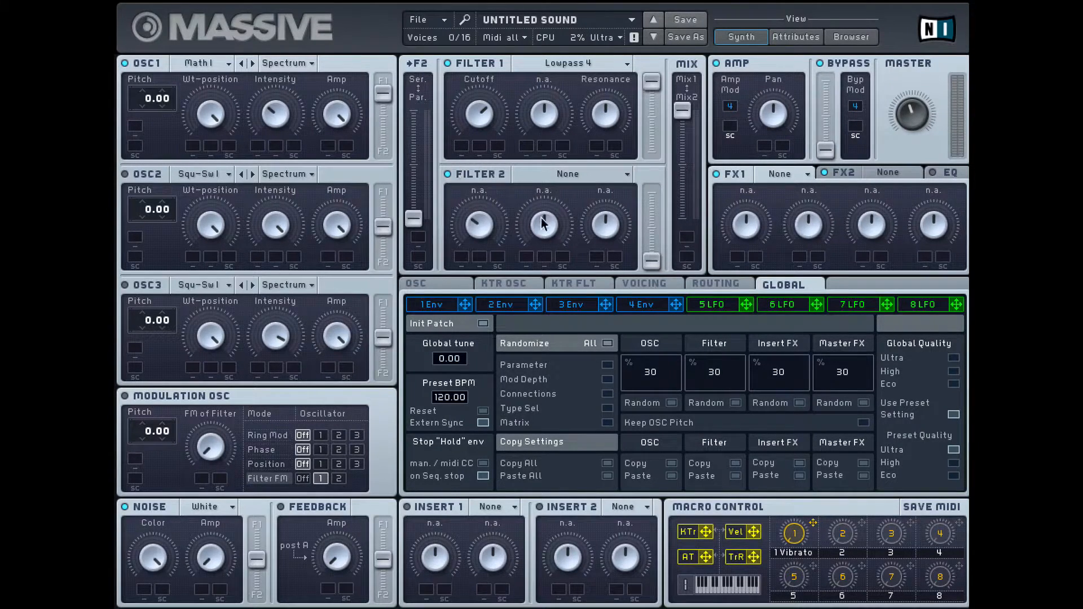
Keep Filter 2 set to None and route oscillator 1 entirely to Filter 1.
{"action": "left_click", "coordinate": [582, 168]}
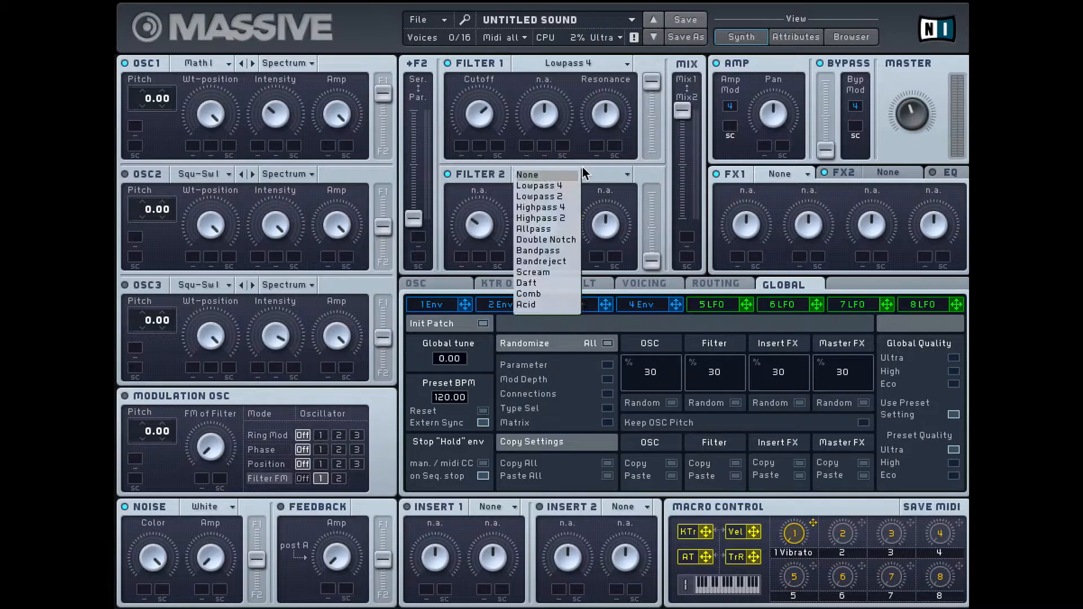
{"action": "left_click", "coordinate": [548, 173]}
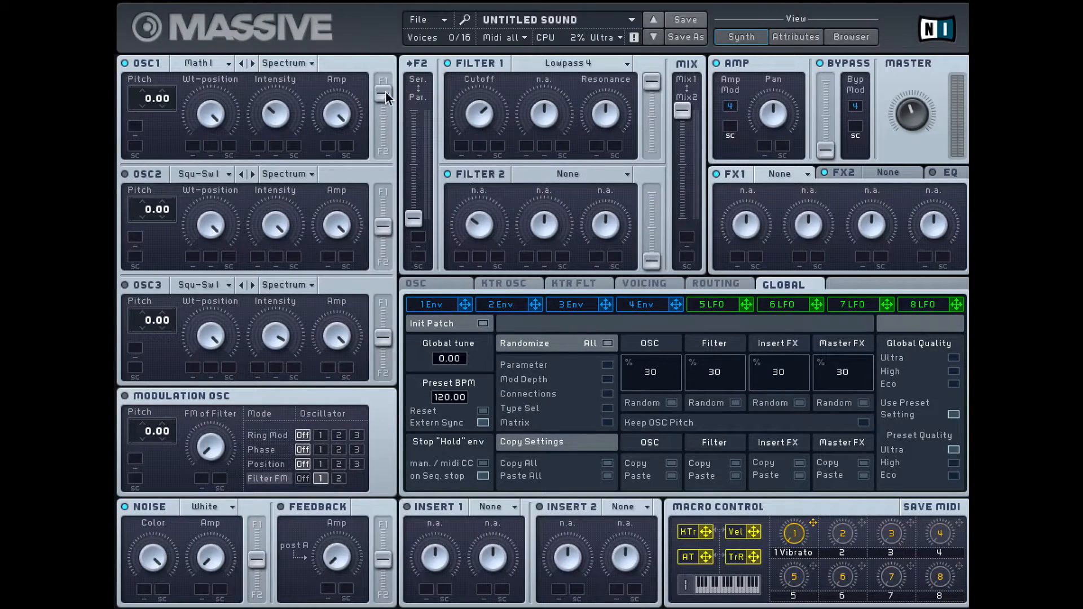
{"action": "left_click_drag", "start_coordinate": [383, 168], "coordinate": [384, 82]}
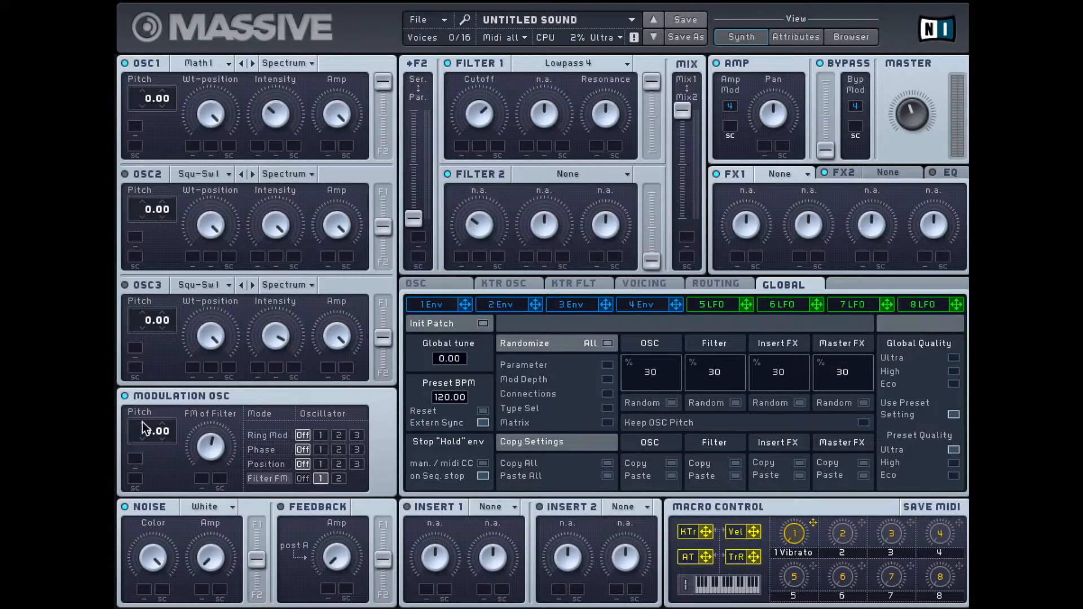
Lower the modulation oscillator's pitch to -58.00 while adjusting the Filter FM amount.
{"action": "left_click_drag", "start_coordinate": [145, 437], "coordinate": [150, 457]}
{"action": "left_click_drag", "start_coordinate": [151, 436], "coordinate": [146, 476]}
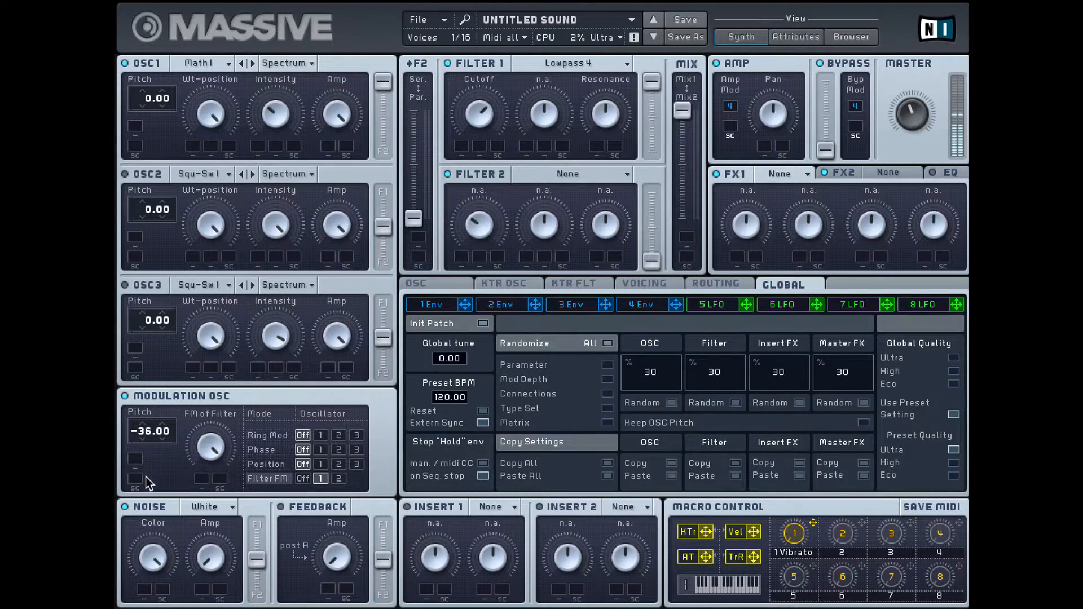
{"action": "mouse_move", "coordinate": [207, 458]}
{"action": "left_mouse_down"}
{"action": "mouse_move", "coordinate": [208, 546]}
{"action": "mouse_move", "coordinate": [209, 454]}
{"action": "left_mouse_up"}
{"action": "left_click_drag", "start_coordinate": [151, 469], "coordinate": [152, 488]}
{"action": "mouse_move", "coordinate": [145, 435]}
{"action": "left_mouse_down"}
{"action": "mouse_move", "coordinate": [154, 277]}
{"action": "mouse_move", "coordinate": [130, 424]}
{"action": "left_mouse_up"}
Isolate the noise section at maximum amp by switching off the modulation oscillator, oscillator 1 and Filter 1.
{"action": "left_click", "coordinate": [126, 396]}
{"action": "mouse_move", "coordinate": [218, 577]}
{"action": "left_mouse_down"}
{"action": "mouse_move", "coordinate": [207, 527]}
{"action": "mouse_move", "coordinate": [221, 558]}
{"action": "left_mouse_up"}
{"action": "left_click_drag", "start_coordinate": [358, 120], "coordinate": [326, 110]}
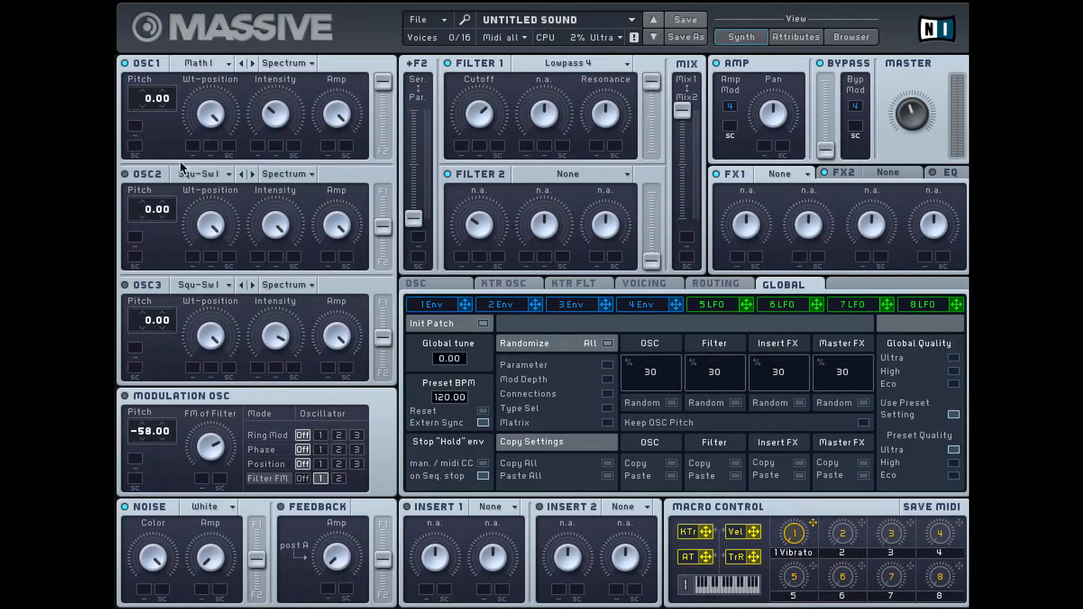
{"action": "left_click", "coordinate": [125, 64]}
{"action": "left_click_drag", "start_coordinate": [212, 557], "coordinate": [214, 400]}
{"action": "left_click", "coordinate": [448, 63]}
Try the Tape Hiss noise type, followed by Murmur.
{"action": "left_click", "coordinate": [221, 509]}
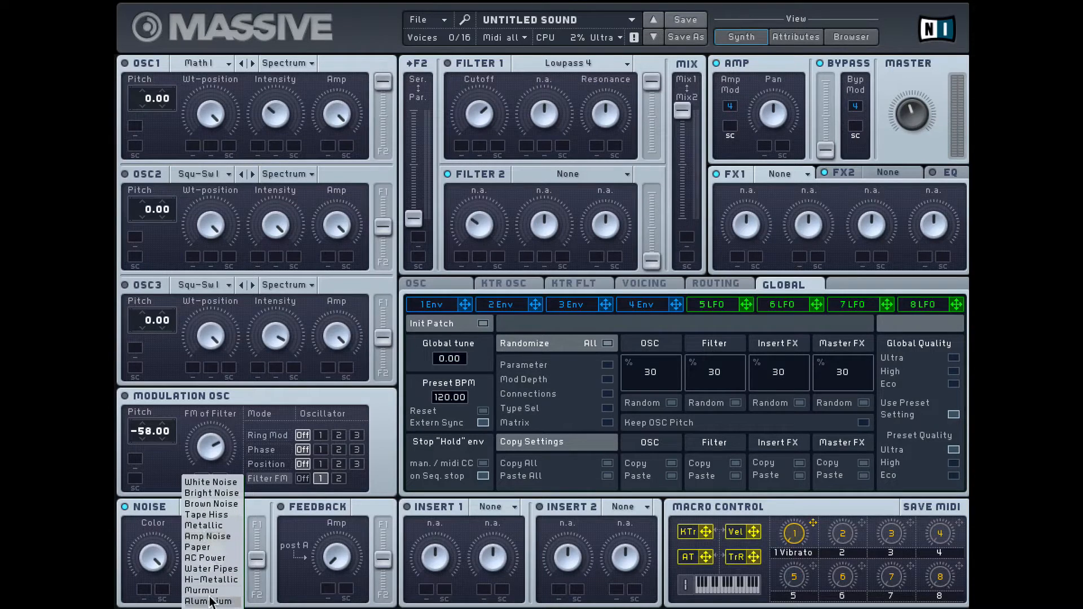
{"action": "left_click", "coordinate": [223, 509]}
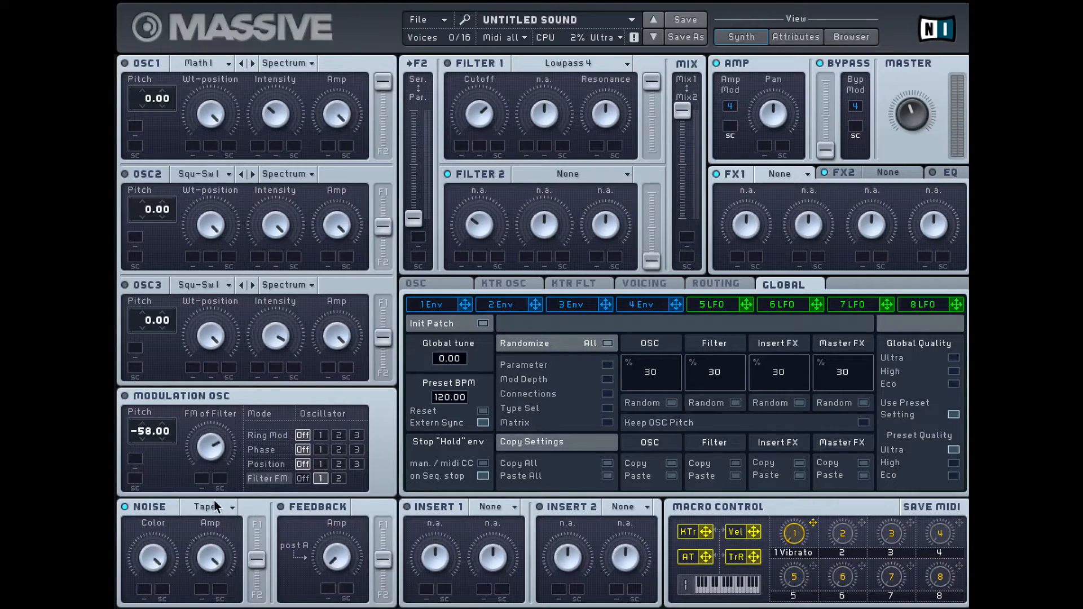
{"action": "left_click", "coordinate": [222, 510]}
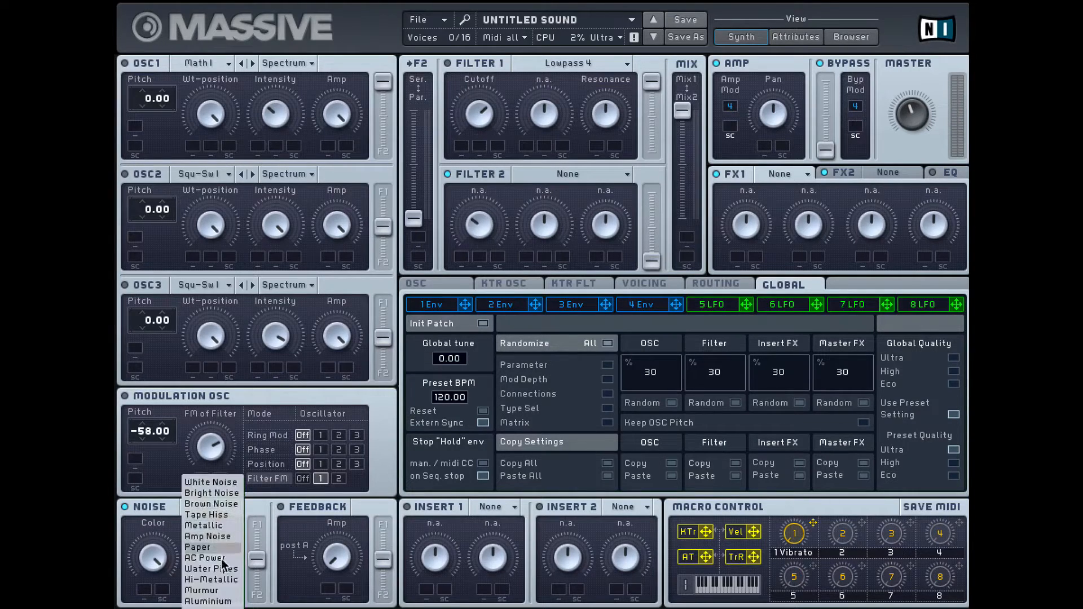
{"action": "left_click", "coordinate": [226, 592]}
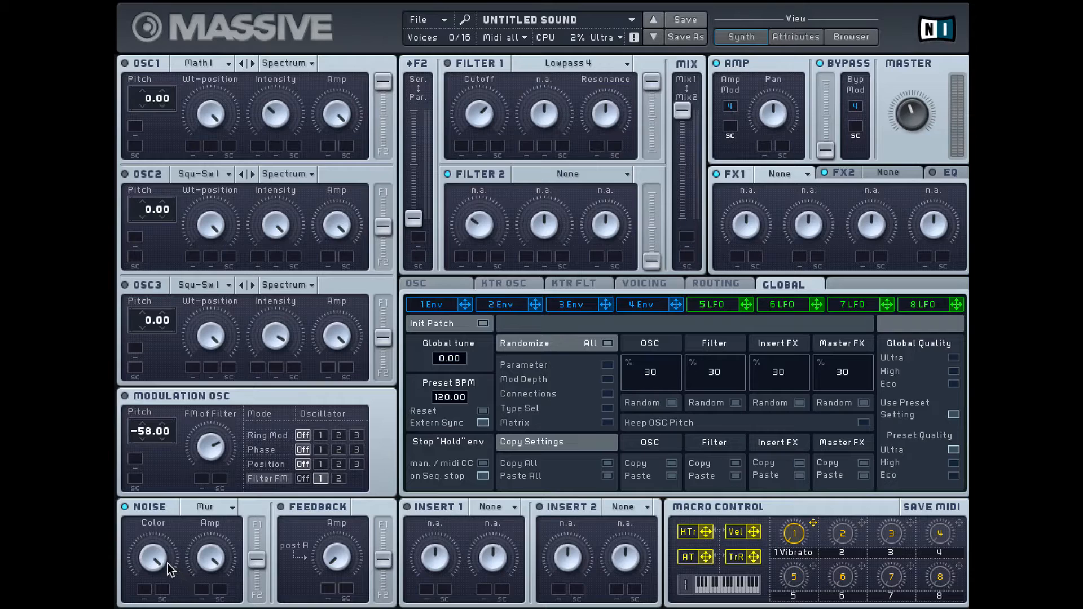
Set the noise type to White Noise and turn its color down to minimum.
{"action": "left_click", "coordinate": [223, 507]}
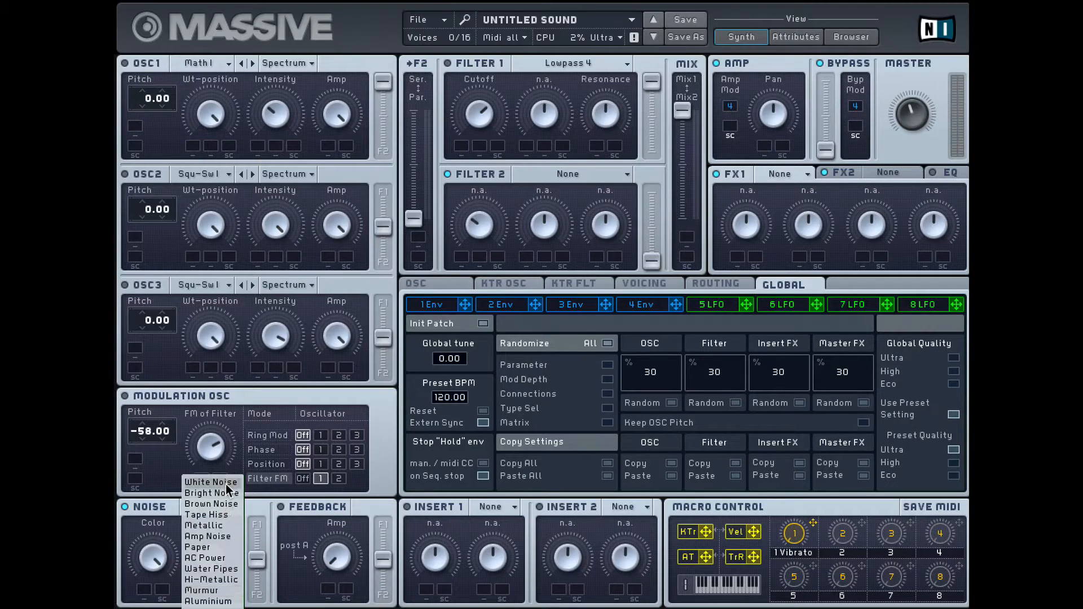
{"action": "left_click", "coordinate": [226, 483]}
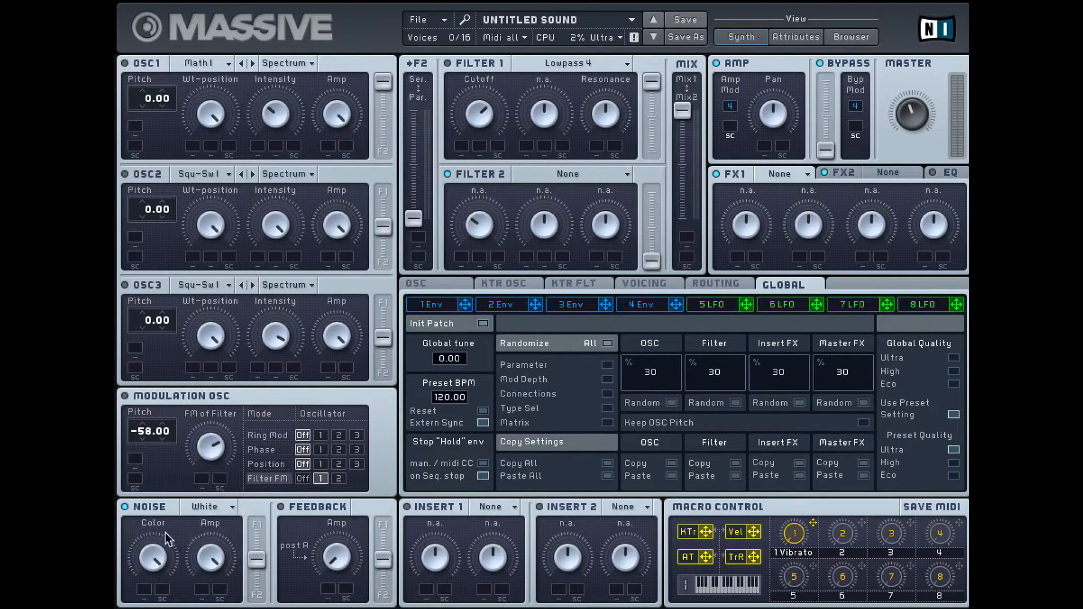
{"action": "left_click_drag", "start_coordinate": [152, 558], "coordinate": [182, 608]}
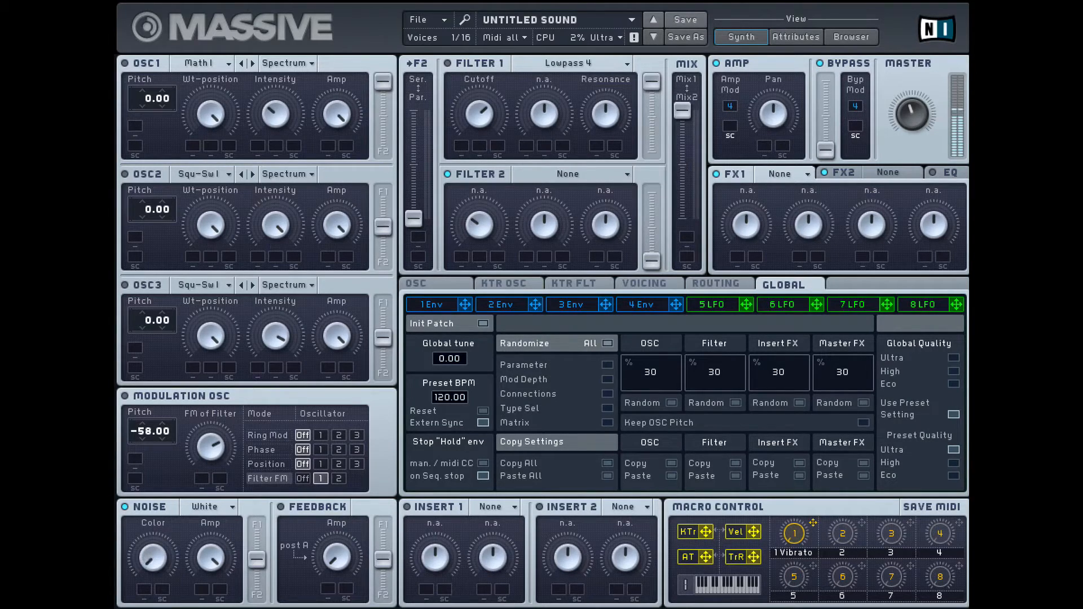
Blend Tape Hiss noise with oscillator 1 switched back on, setting noise color to about halfway and noise amp low.
{"action": "left_click", "coordinate": [219, 506]}
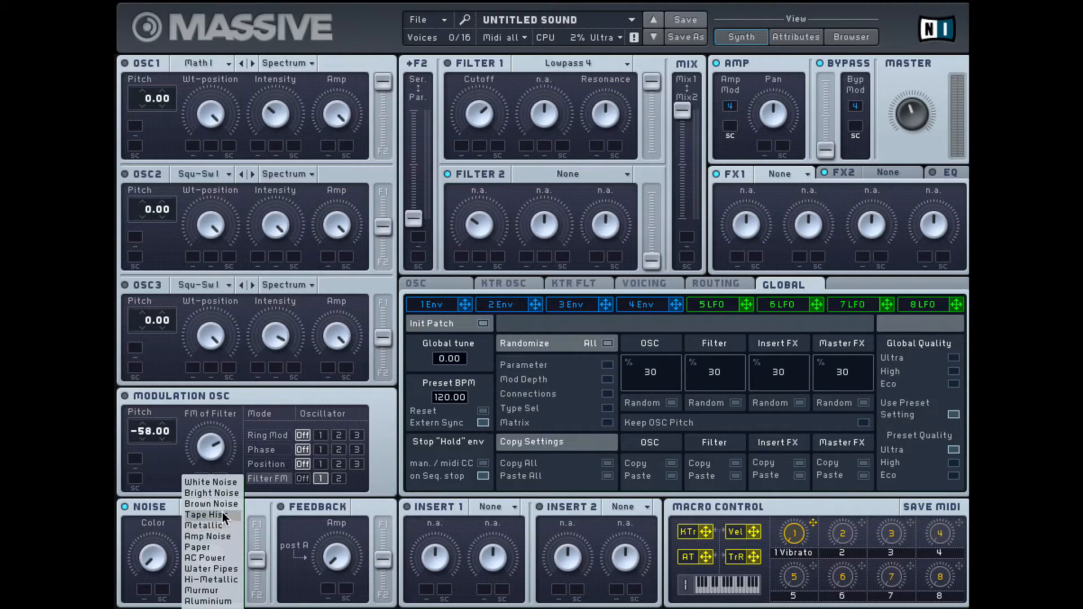
{"action": "left_click", "coordinate": [222, 513]}
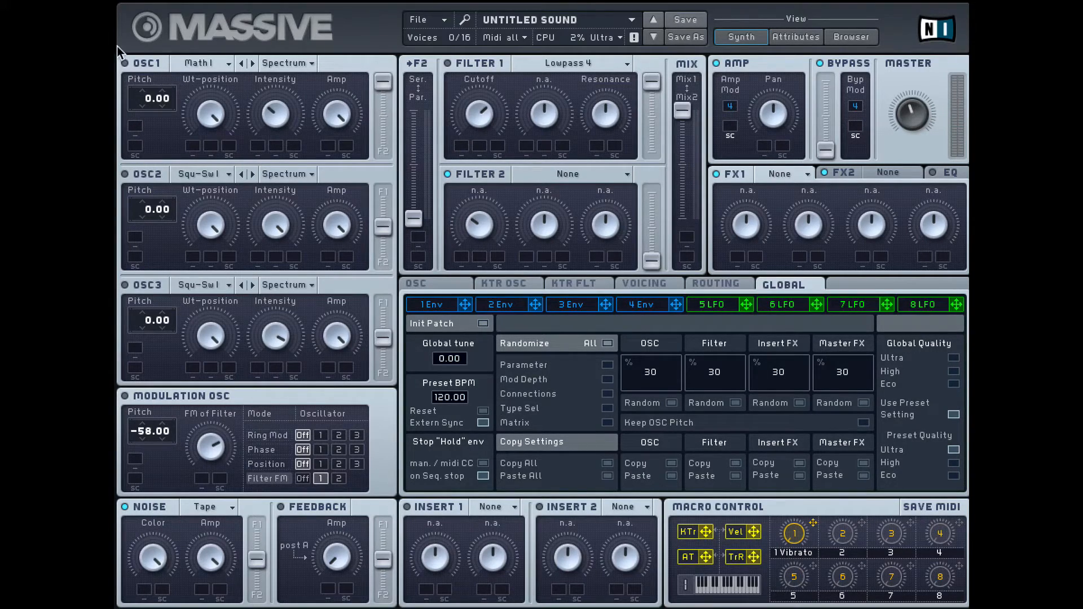
{"action": "left_click", "coordinate": [125, 63]}
{"action": "left_click_drag", "start_coordinate": [159, 549], "coordinate": [155, 608]}
{"action": "left_click_drag", "start_coordinate": [218, 533], "coordinate": [228, 608]}
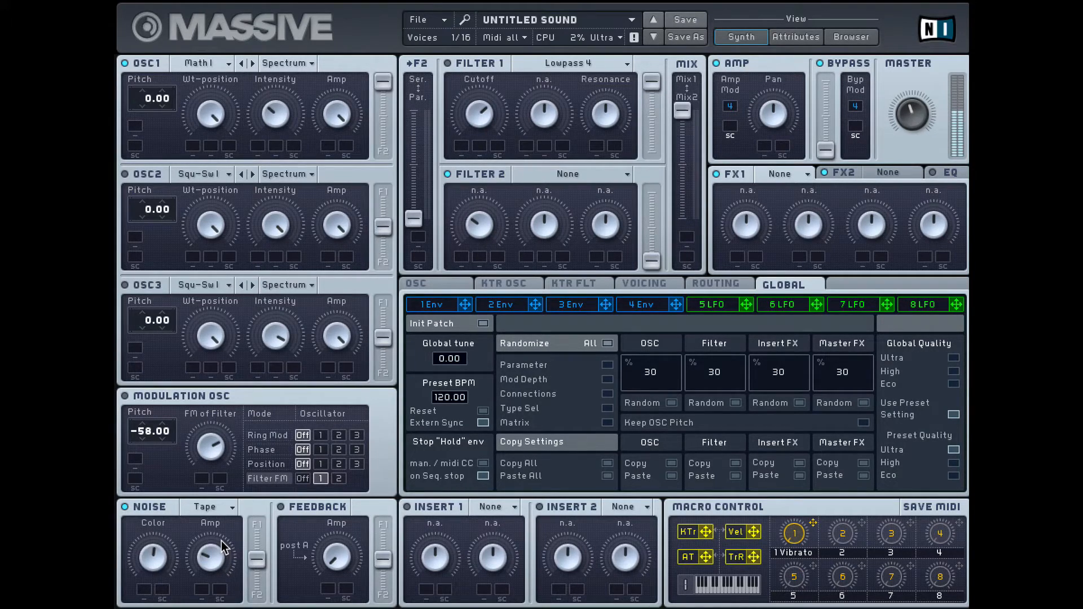
Set the noise type to Water Pipes.
{"action": "left_click", "coordinate": [227, 510]}
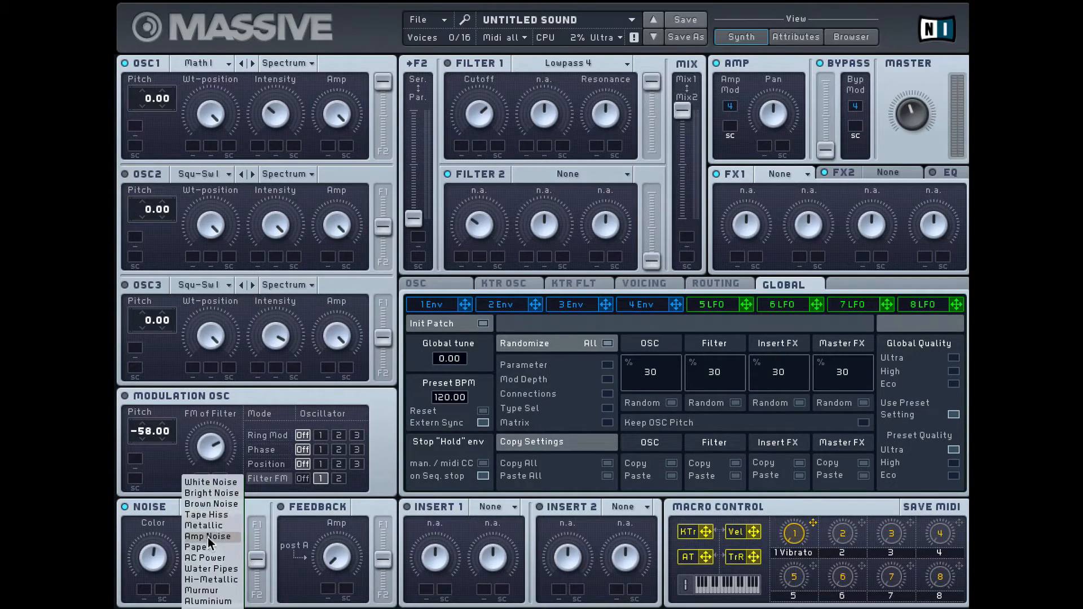
{"action": "left_click", "coordinate": [220, 570]}
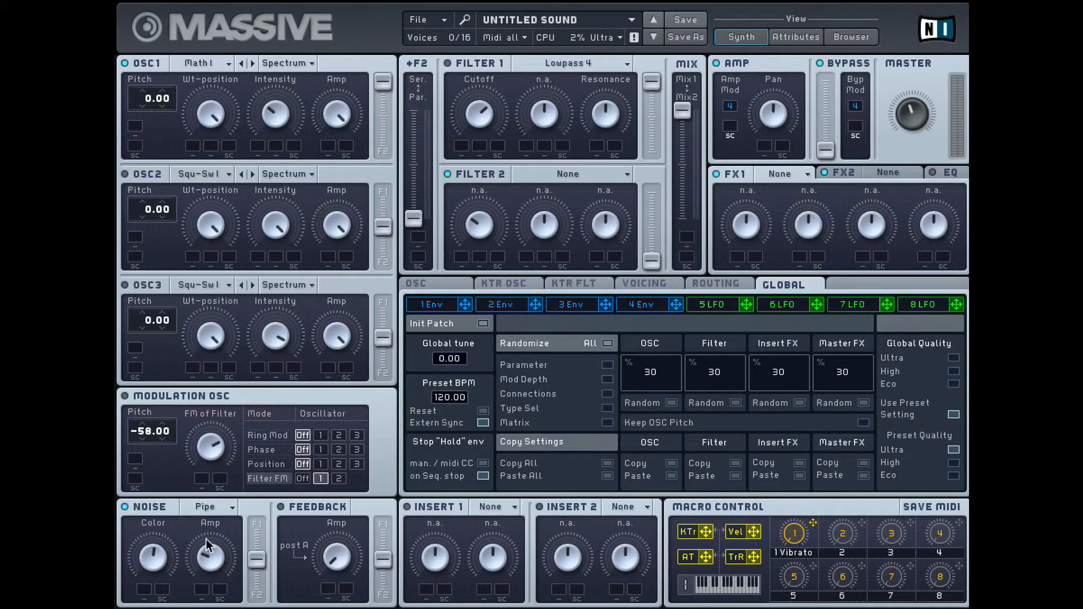